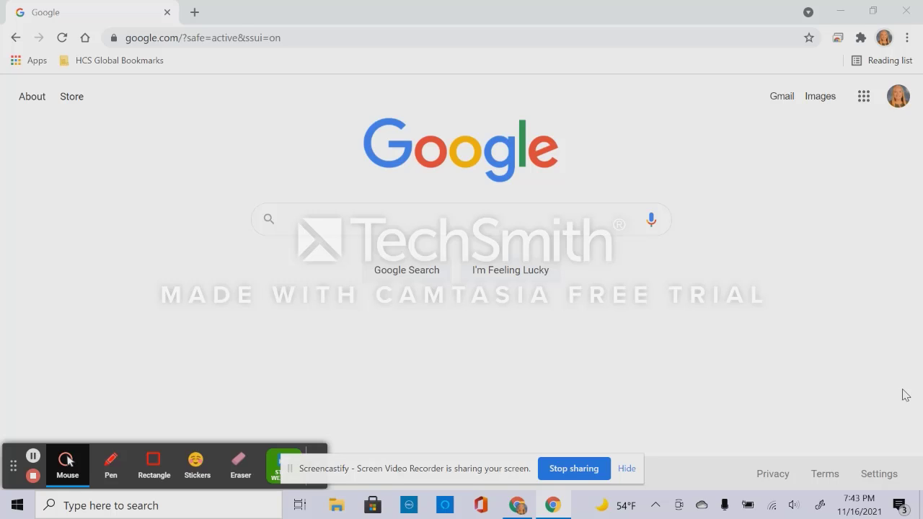
Step: Open Google Meet from the Google homepage and view its feature slides through to "Your meeting is safe"
left_click(866, 99)
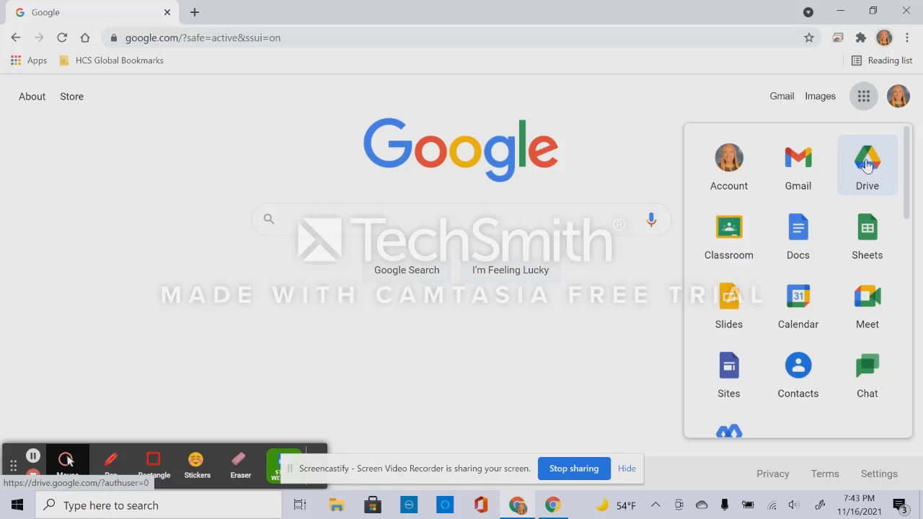
left_click(866, 308)
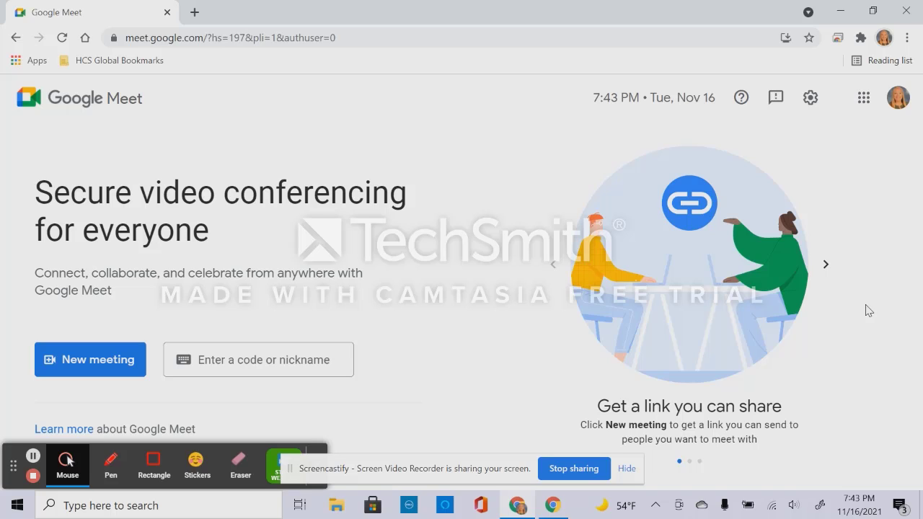
left_click(826, 265)
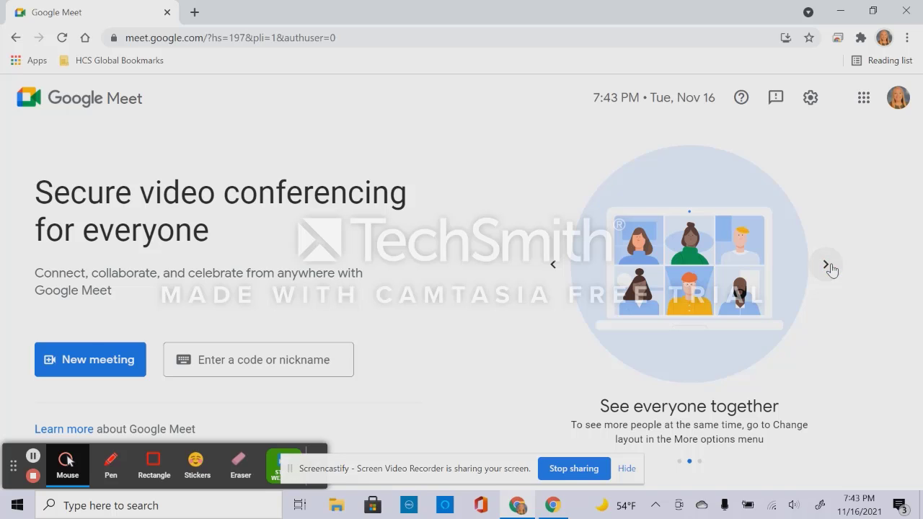
left_click(827, 265)
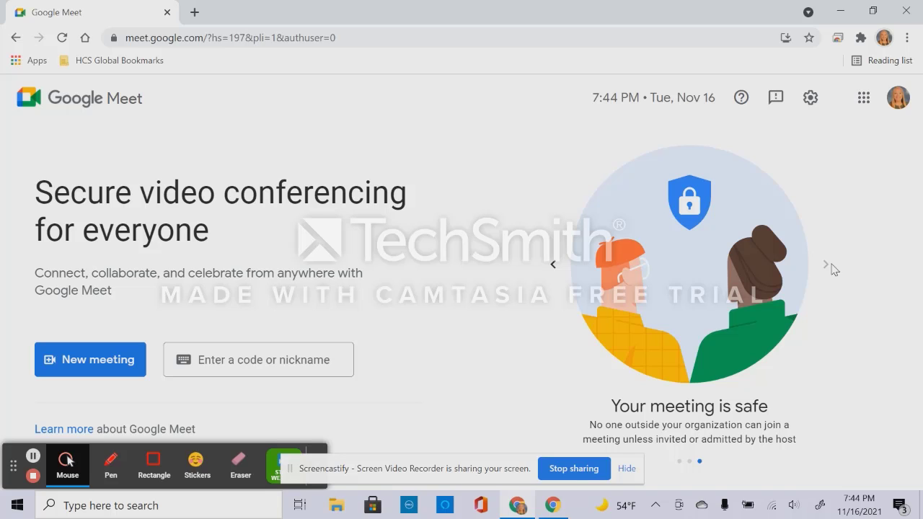
Step: Start an instant meeting with microphone and camera access allowed, and dismiss the noise-filter and joining-info pop-ups
left_click(81, 368)
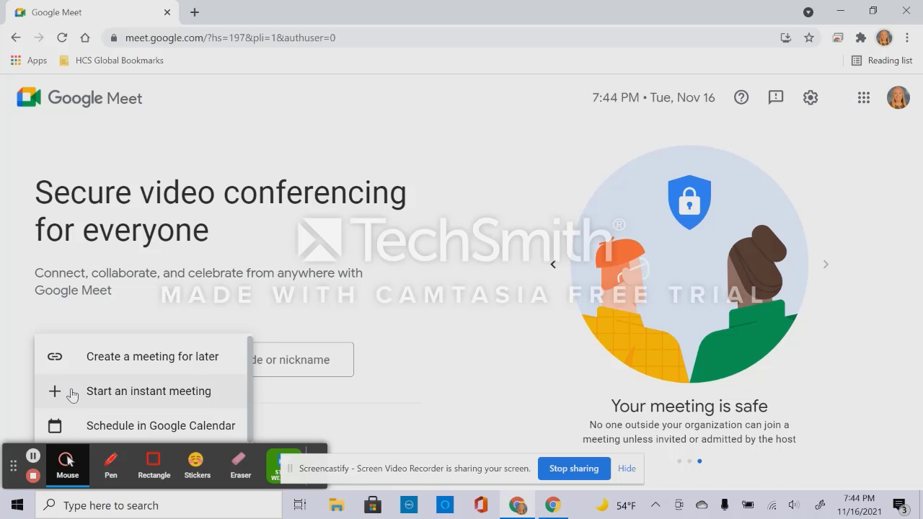
left_click(72, 393)
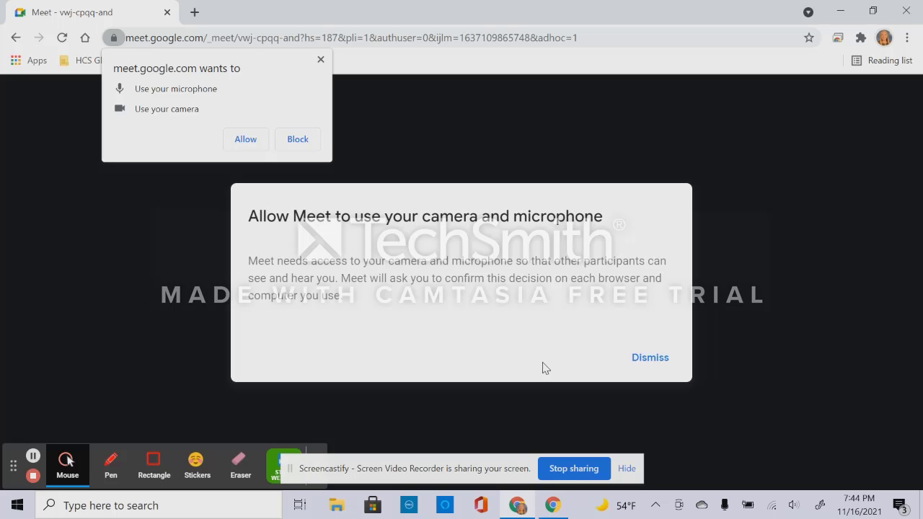
left_click(649, 362)
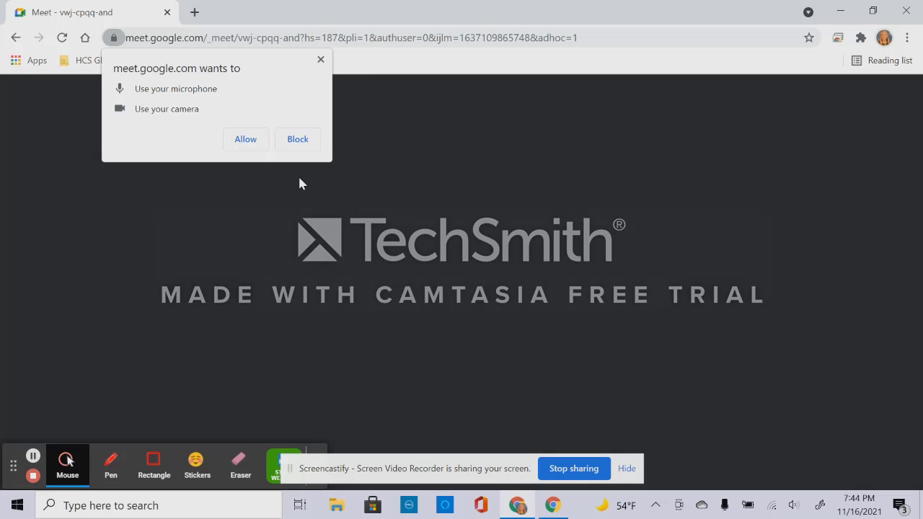
left_click(255, 139)
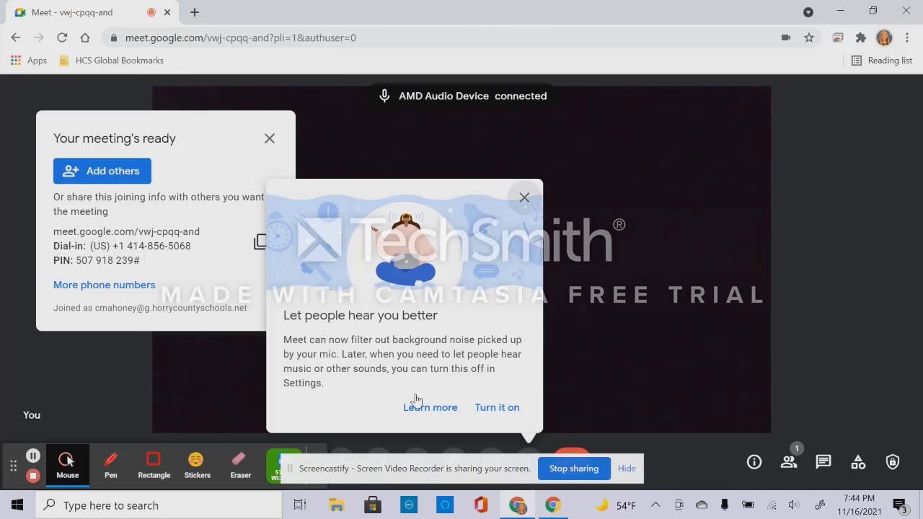
left_click(524, 198)
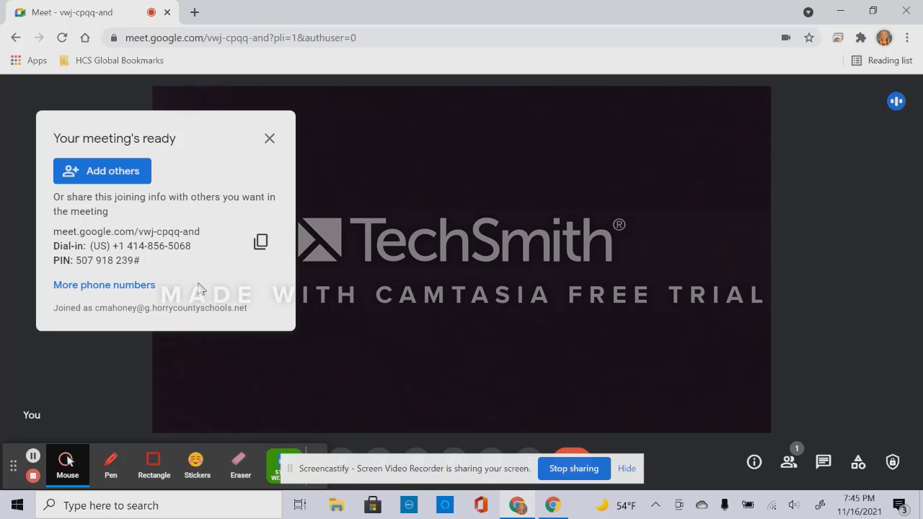
left_click(269, 139)
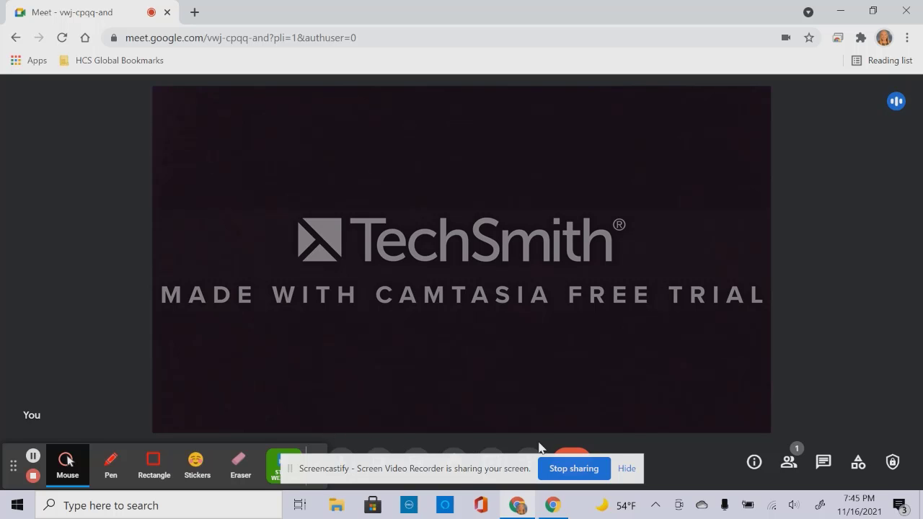
Step: Move the screen-sharing notice off the call controls and look through the meeting's additional options
left_click_drag(457, 469, 453, 512)
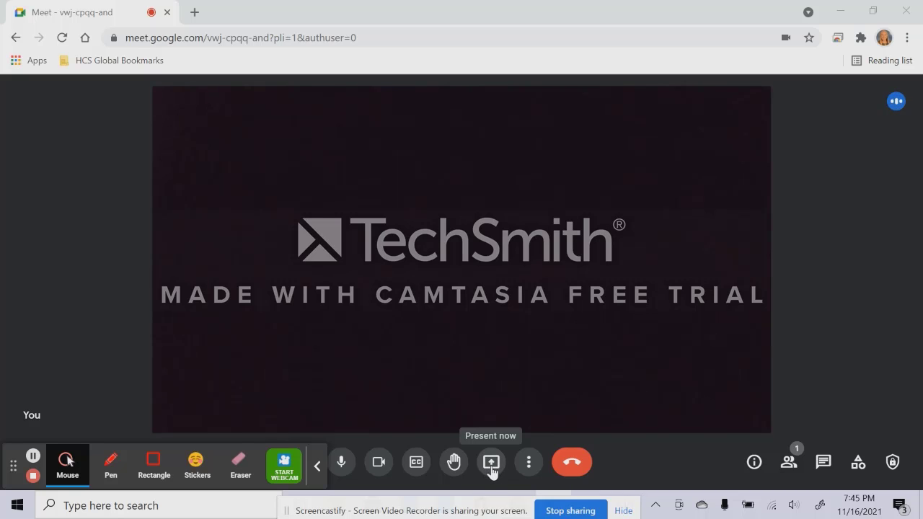
left_click(531, 462)
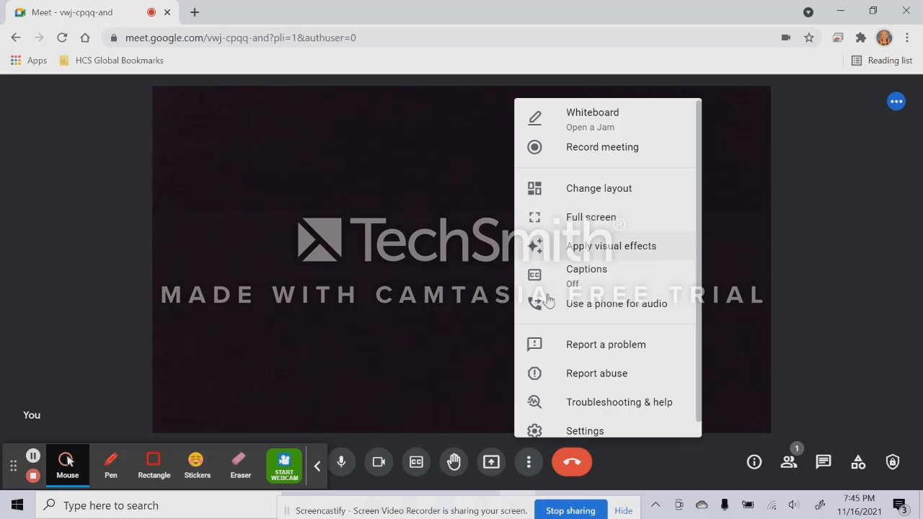
left_click(618, 464)
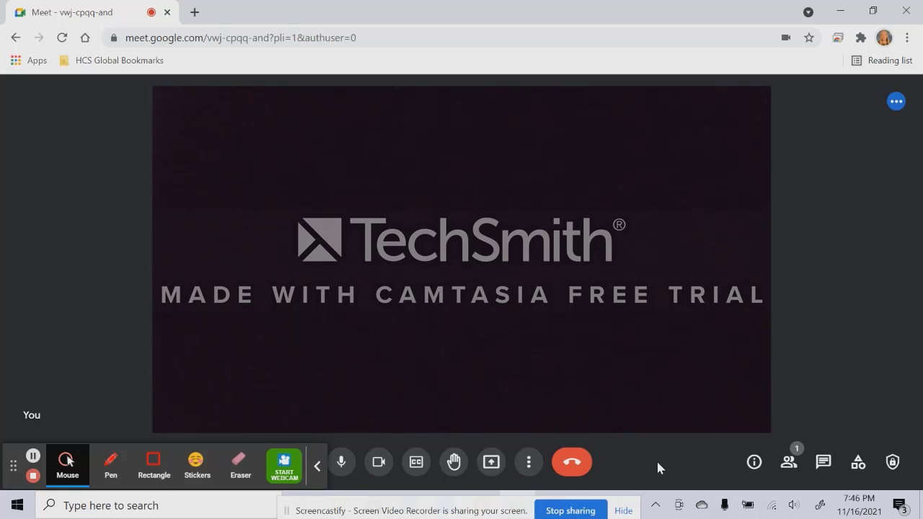
Step: Start setting up breakout rooms from the meeting's activities
left_click(857, 468)
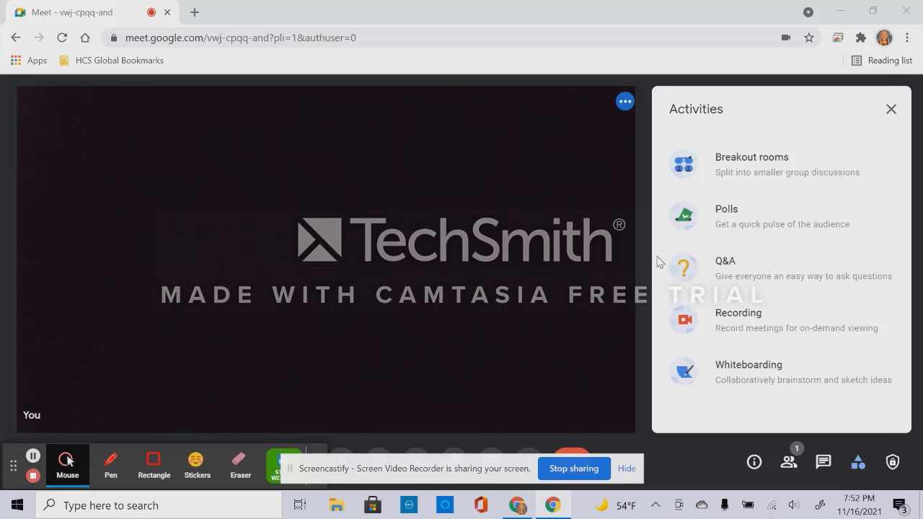
left_click(757, 157)
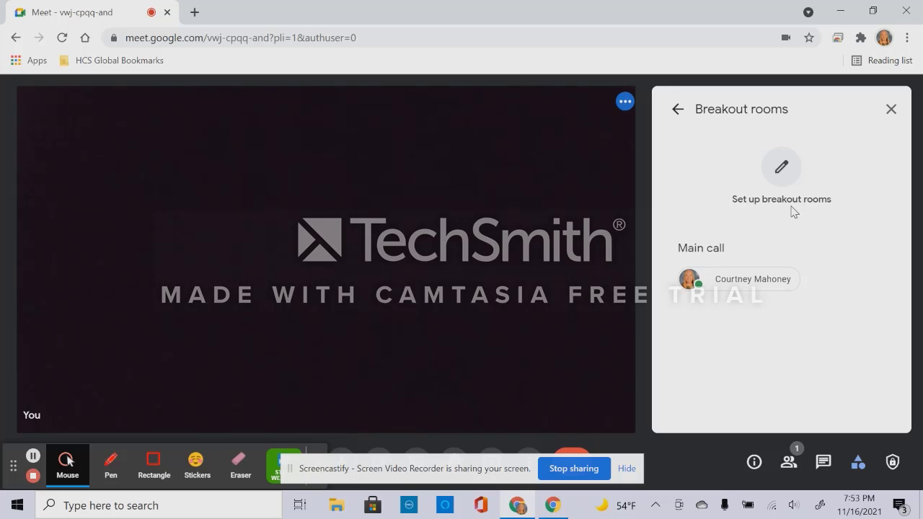
left_click(778, 167)
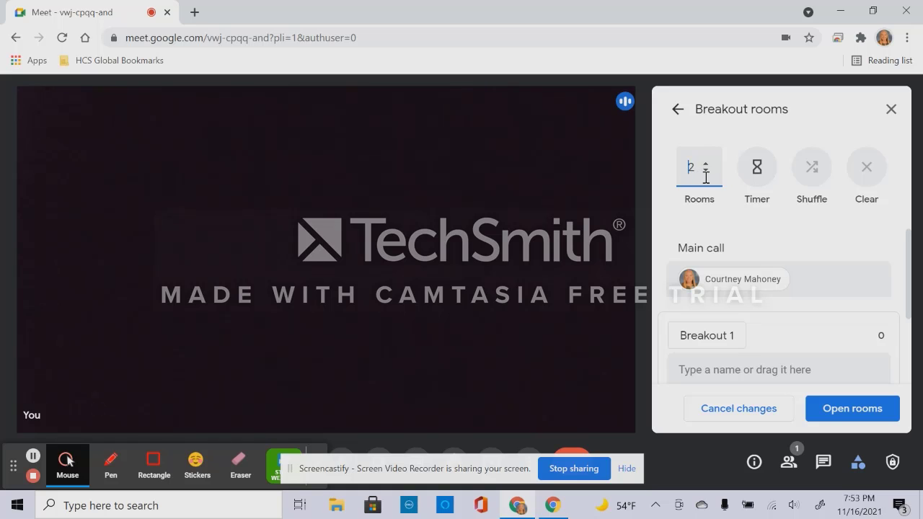
Step: Set the breakout rooms to end after 10 minutes and review the participant assignment areas of both rooms
left_click(756, 171)
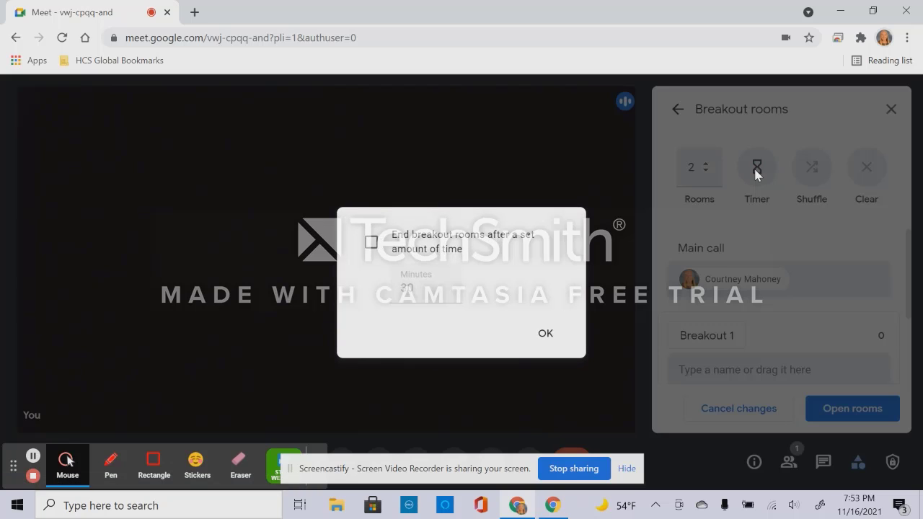
left_click(370, 243)
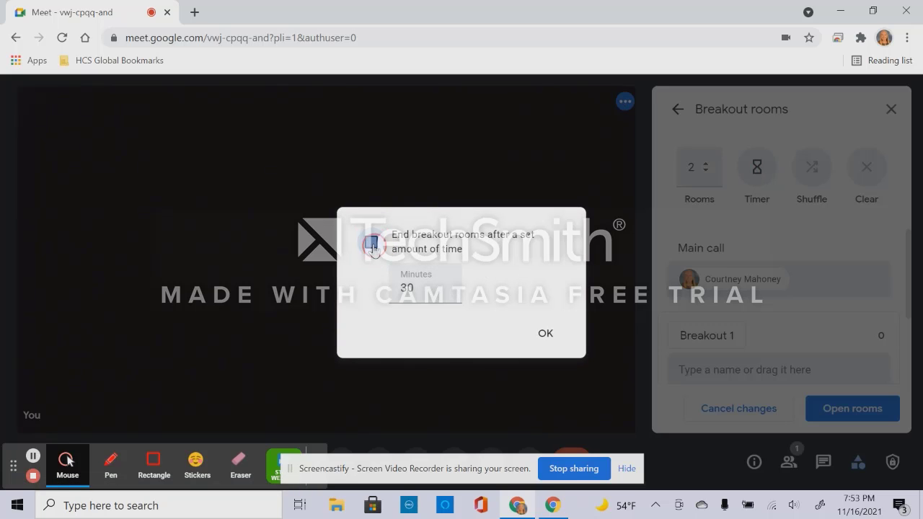
double_click(425, 288)
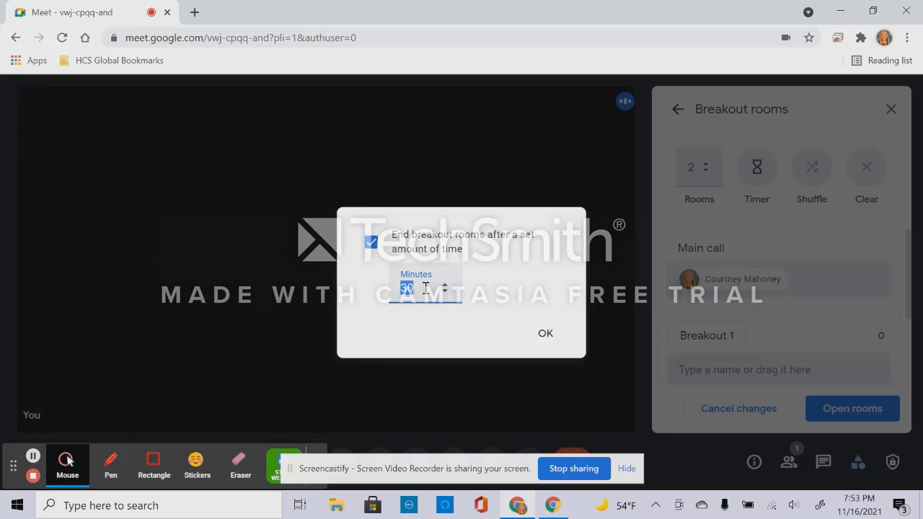
type("10")
left_click(536, 342)
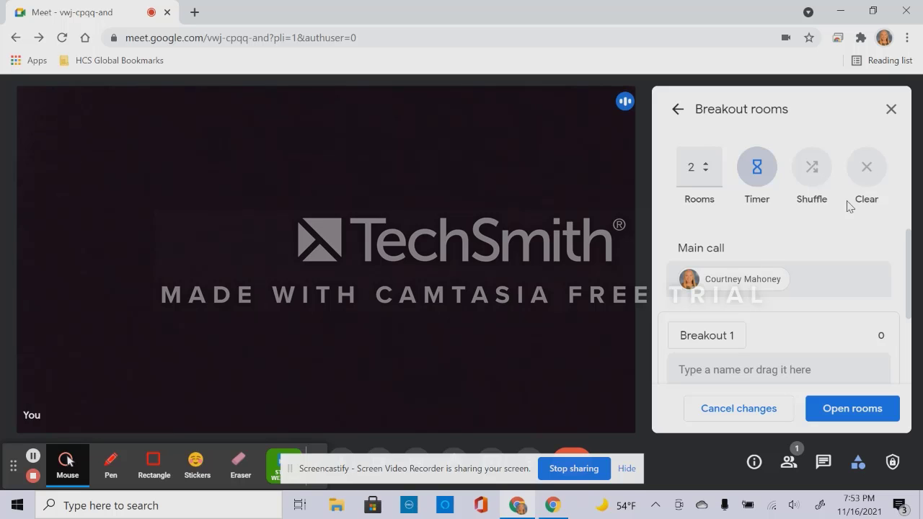
scroll(830, 256, "down", 1)
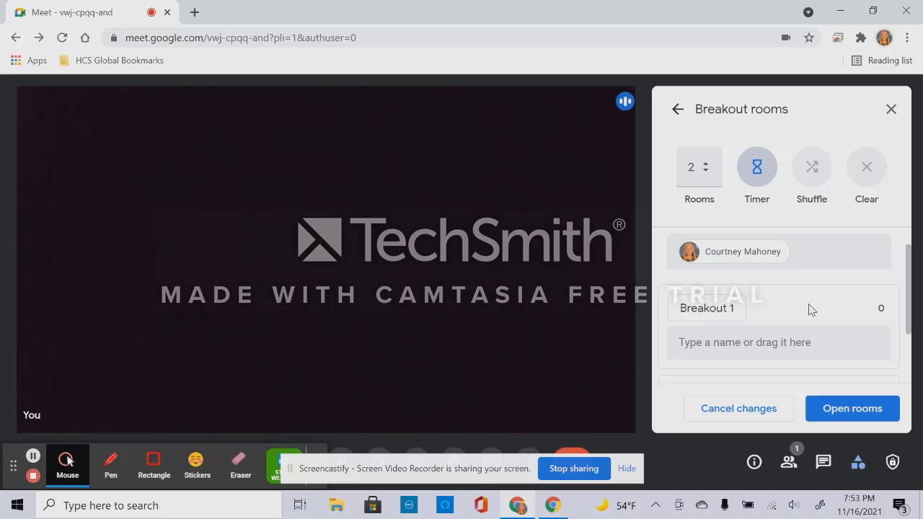
scroll(808, 308, "down", 1)
scroll(809, 303, "down", 1)
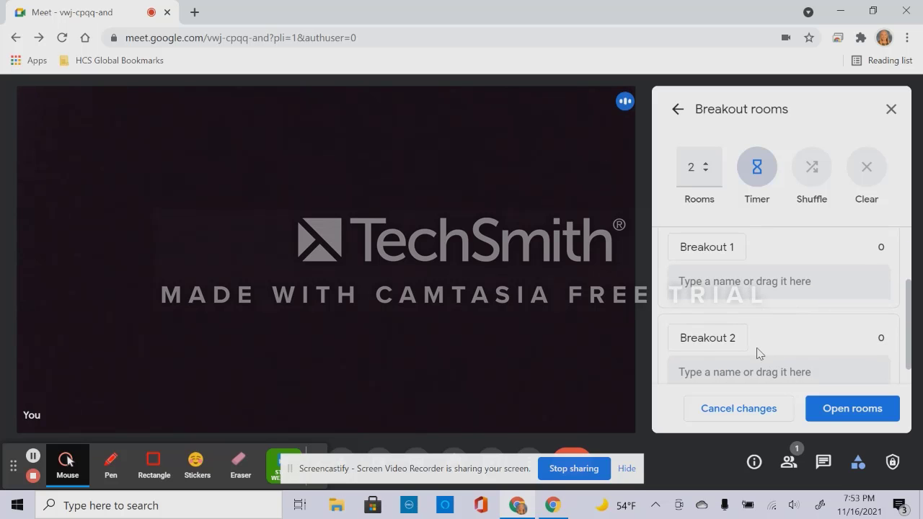
scroll(759, 353, "down", 1)
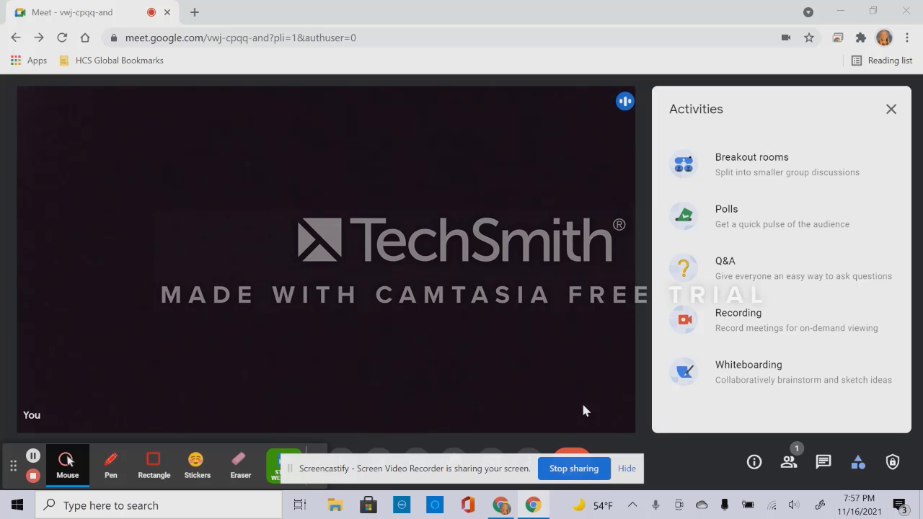
Step: Start a poll asking "How do you feel about using Google Meets, range from 1-5. 1 being not confident and 5 being very confident."
left_click(734, 225)
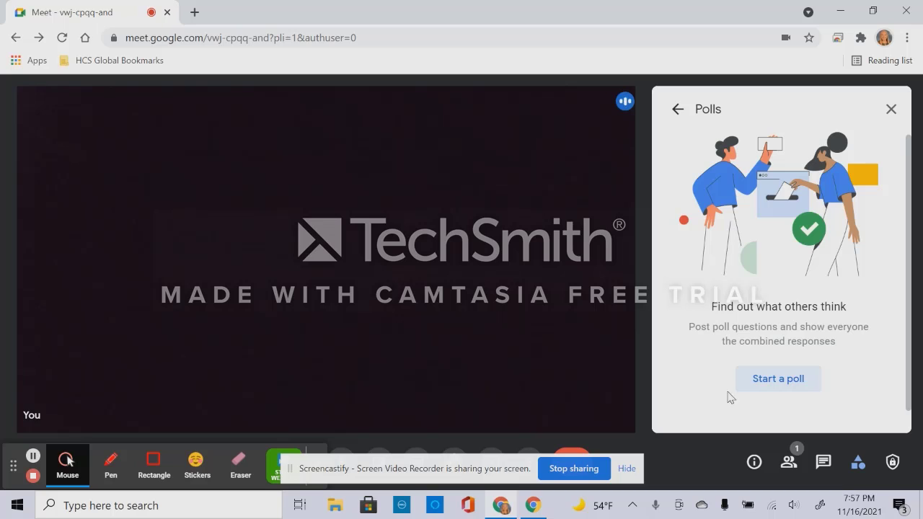
left_click(775, 389)
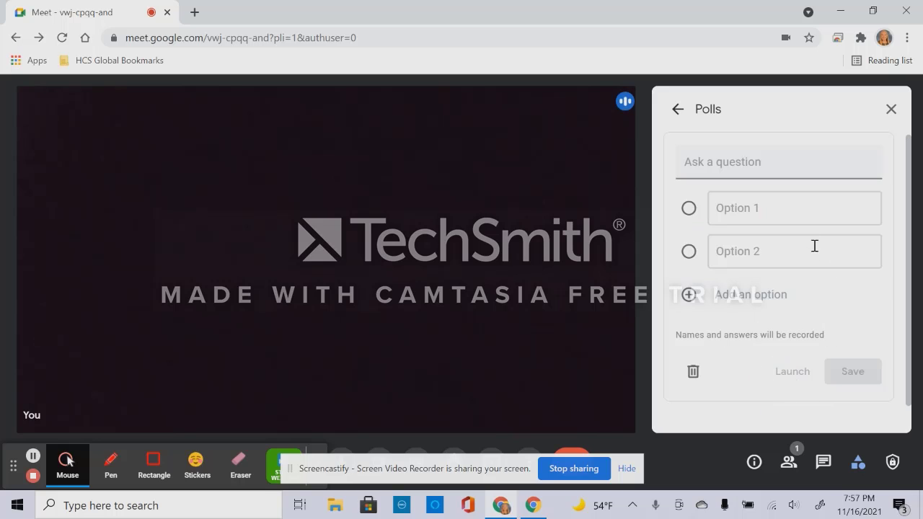
left_click(738, 156)
type("How do you fe")
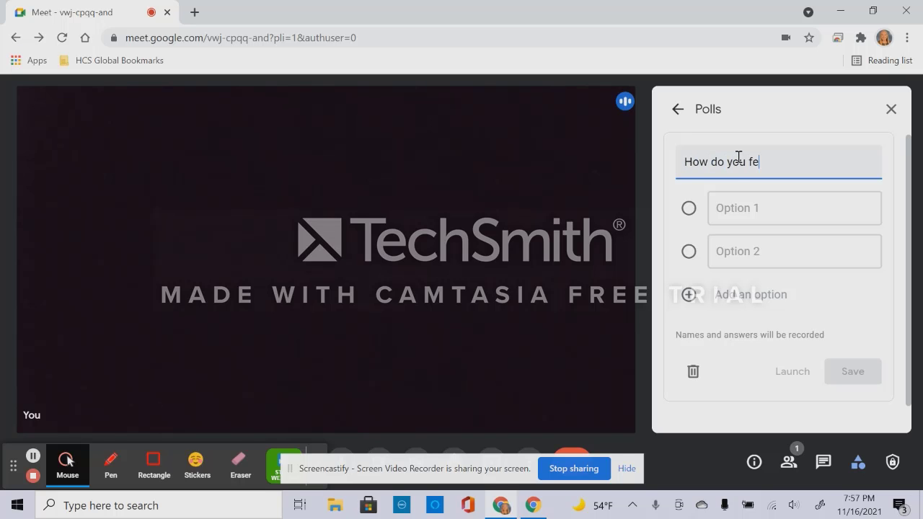
type("el about using Google")
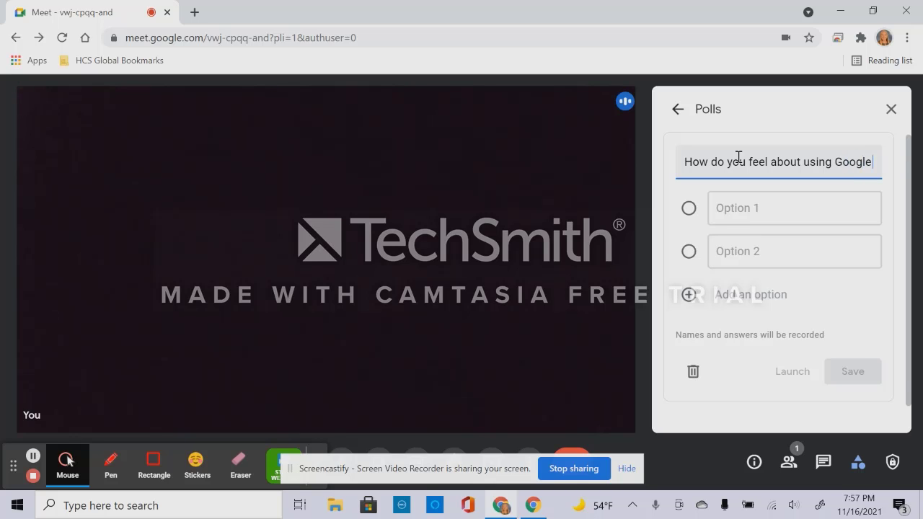
type(" Meets, ra")
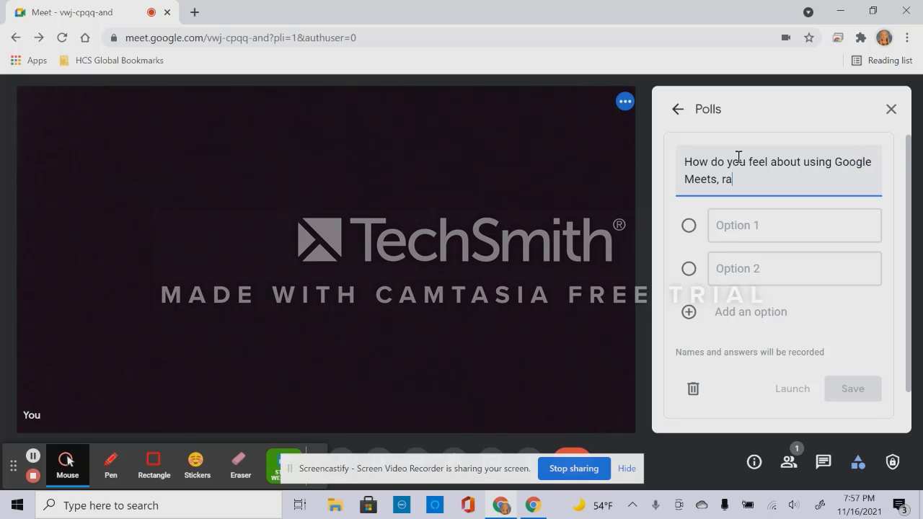
type("nge from 1-5. 1 being not ")
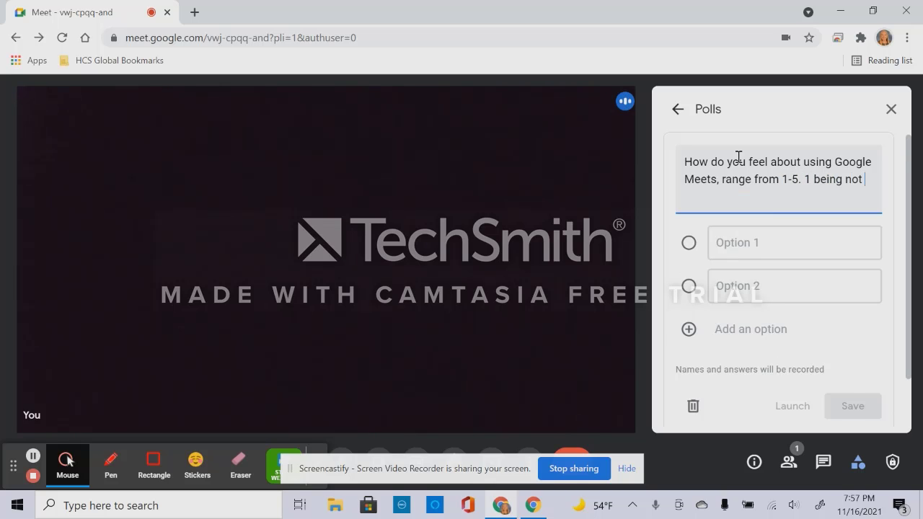
type("confident and")
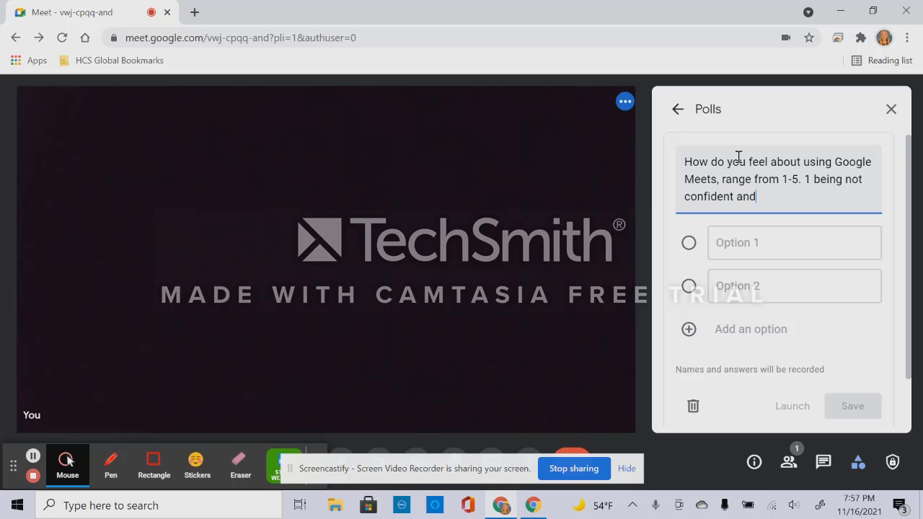
type(" 5 being very confident")
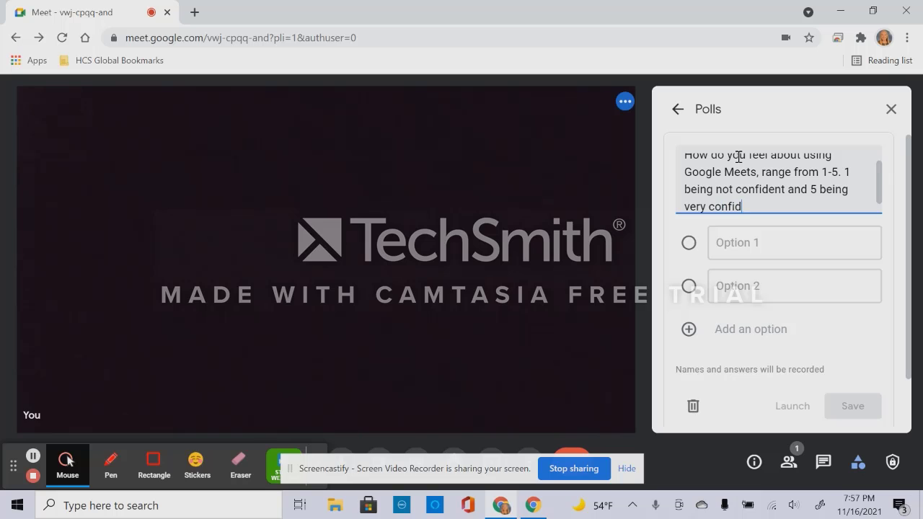
Step: Give the confidence poll five answer options, 1, 2, 3, 4 and 5, and review the completed poll form
left_click(742, 244)
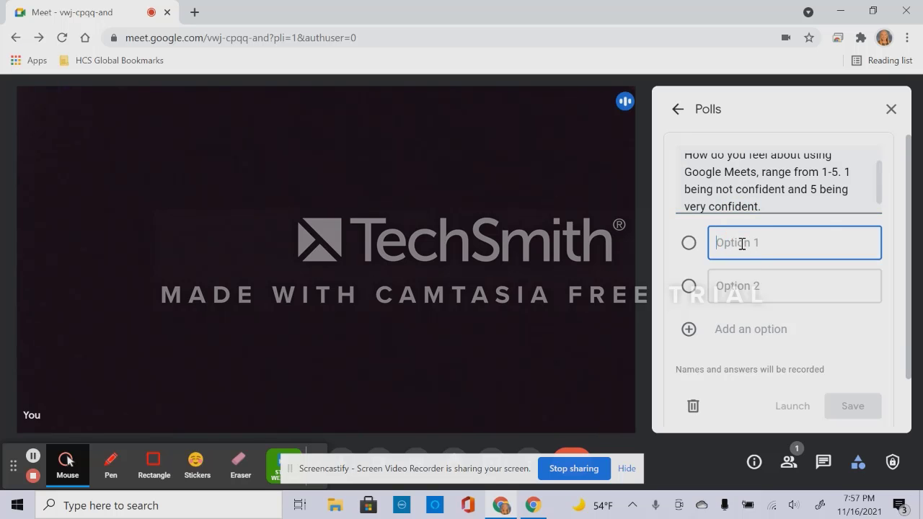
type("1")
left_click(737, 286)
type("2")
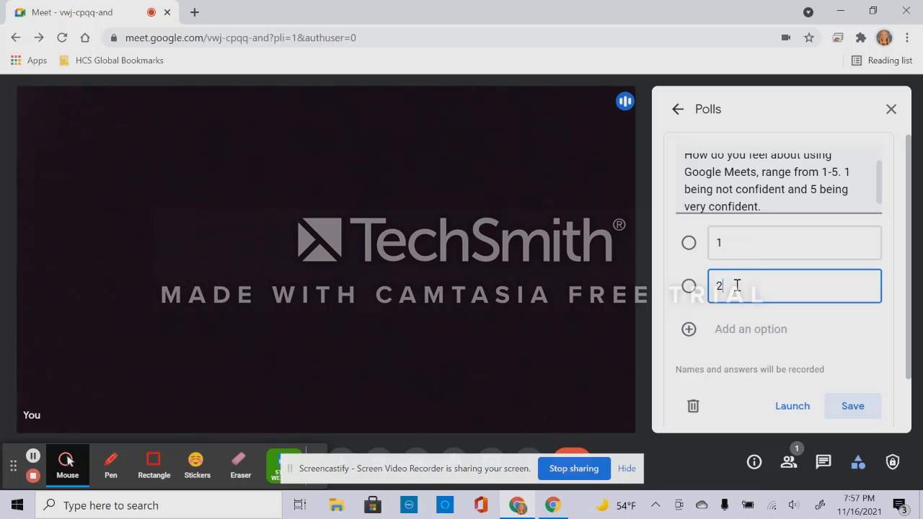
left_click(732, 337)
type("3")
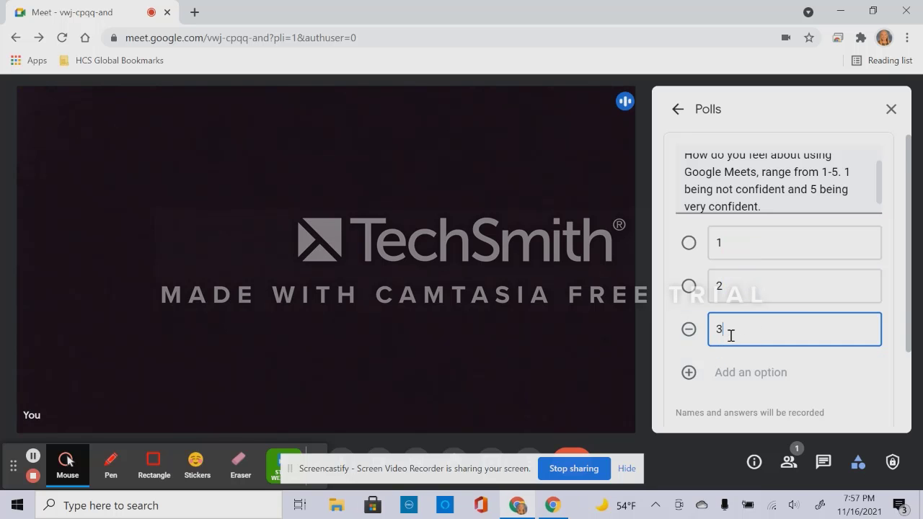
scroll(731, 336, "down", 1)
left_click(730, 333)
type("4")
left_click(719, 372)
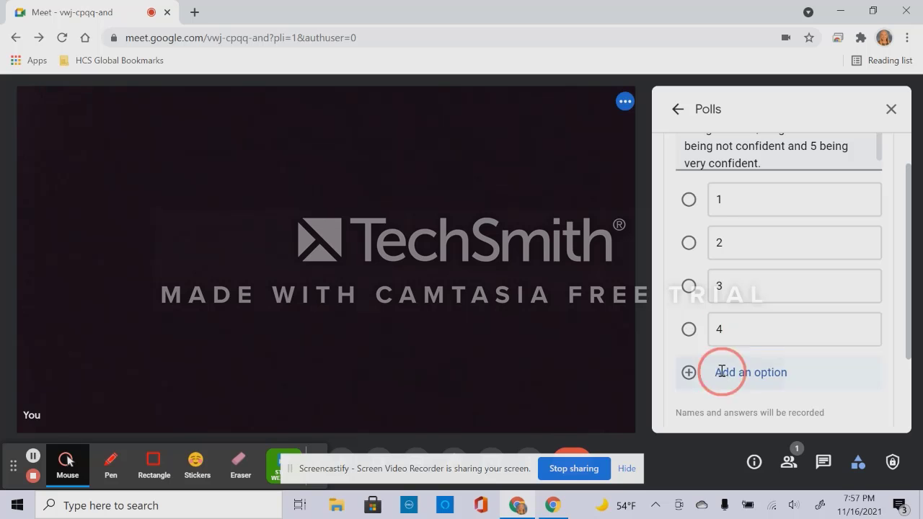
type("5")
scroll(727, 380, "down", 1)
scroll(727, 380, "down", 1)
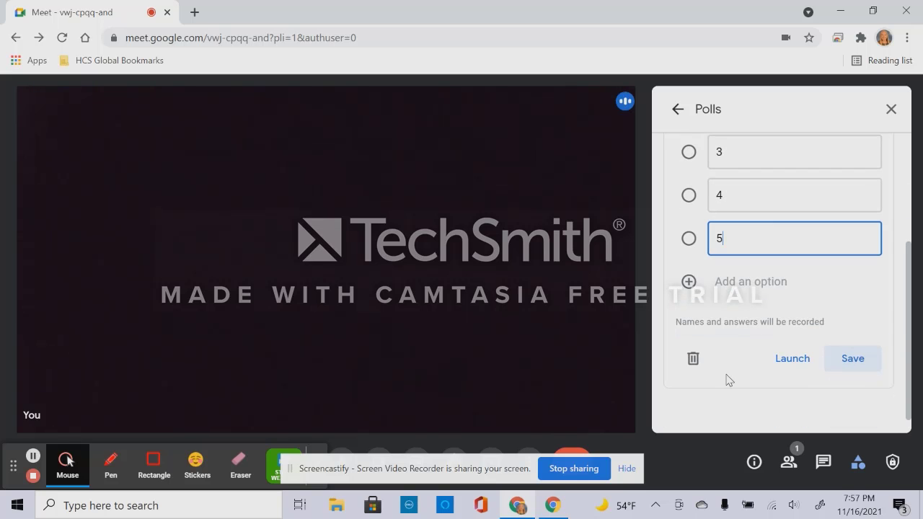
scroll(727, 380, "up", 1)
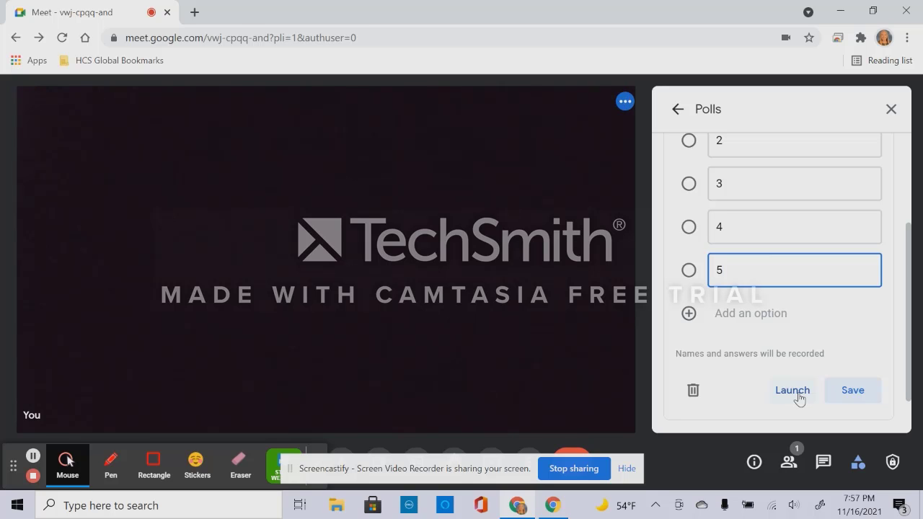
scroll(791, 320, "up", 2)
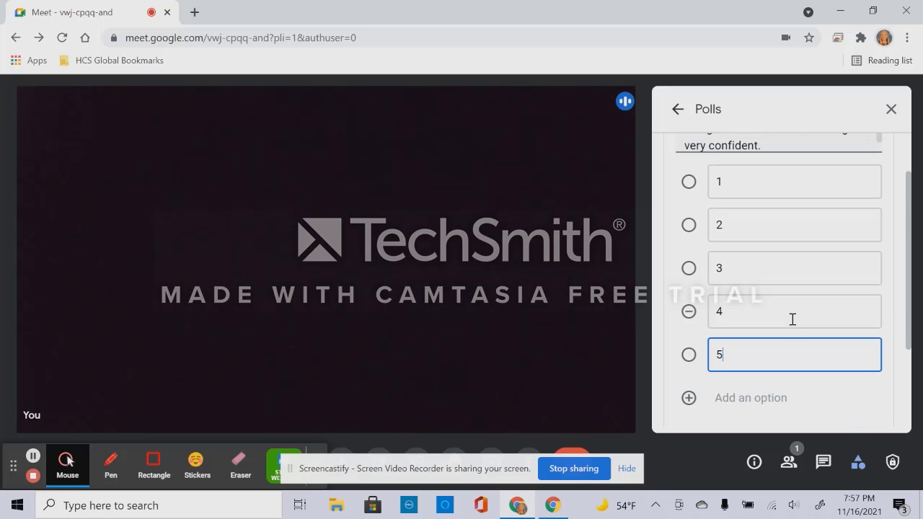
scroll(792, 319, "down", 3)
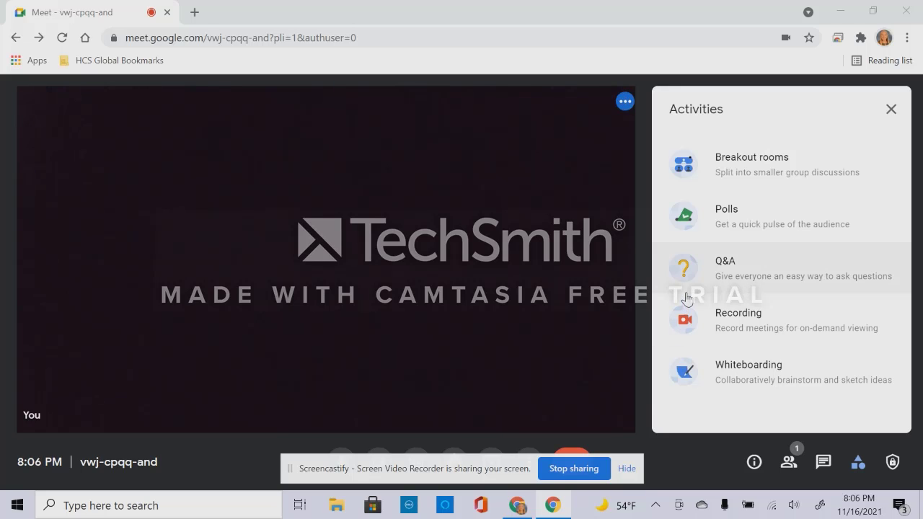
Step: Turn on Q&A for the meeting and look through its question filter and sort order choices
left_click(685, 270)
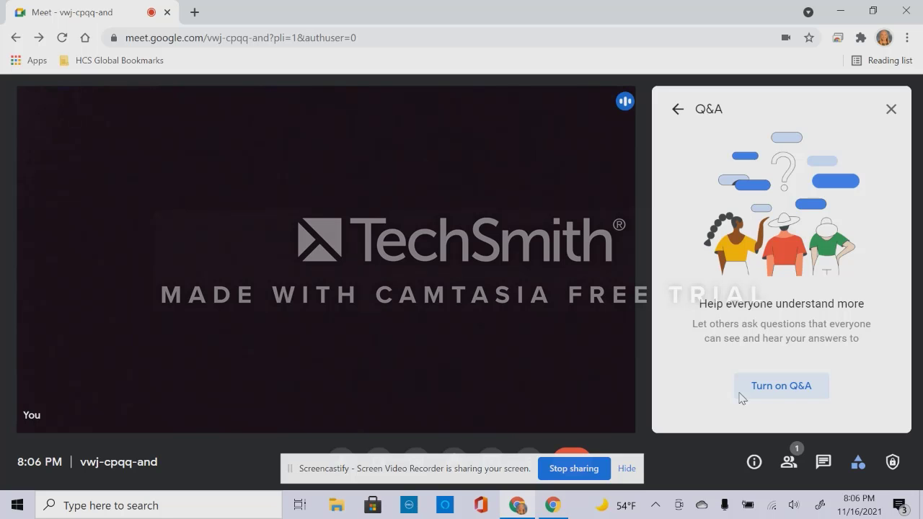
left_click(777, 397)
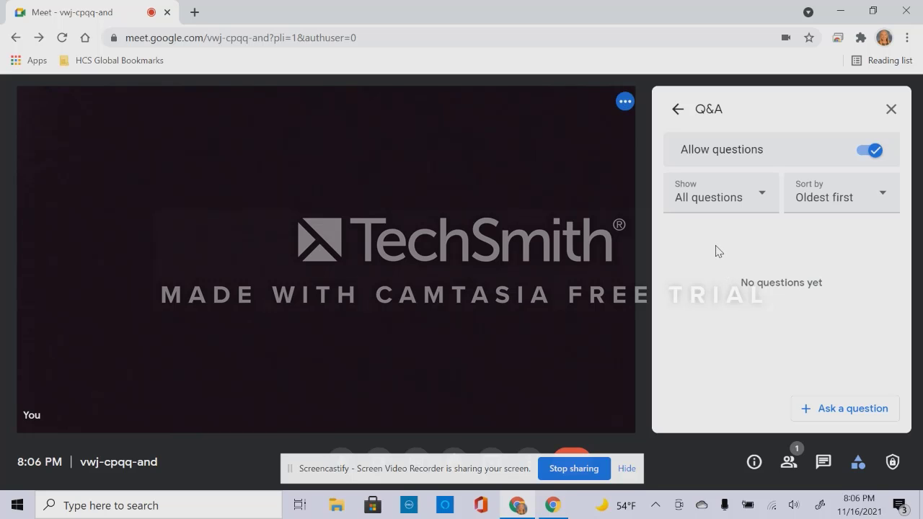
left_click(759, 200)
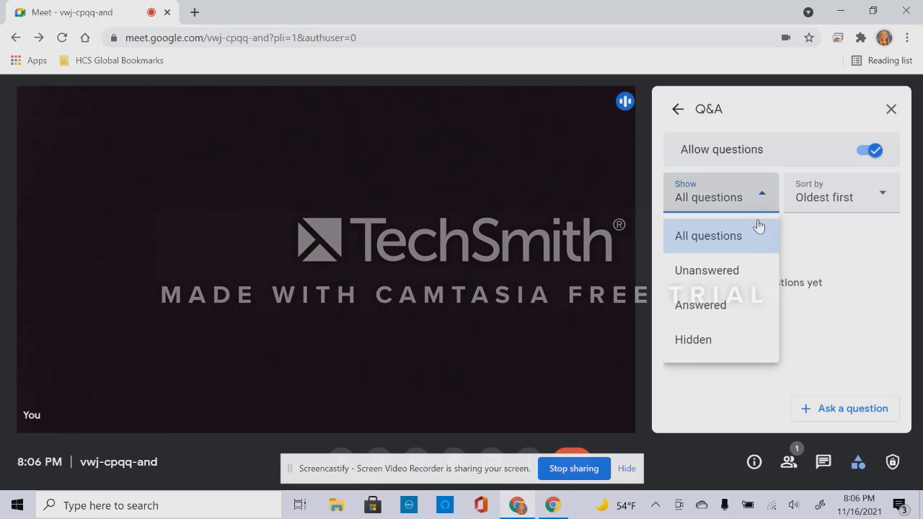
left_click(759, 200)
left_click(877, 211)
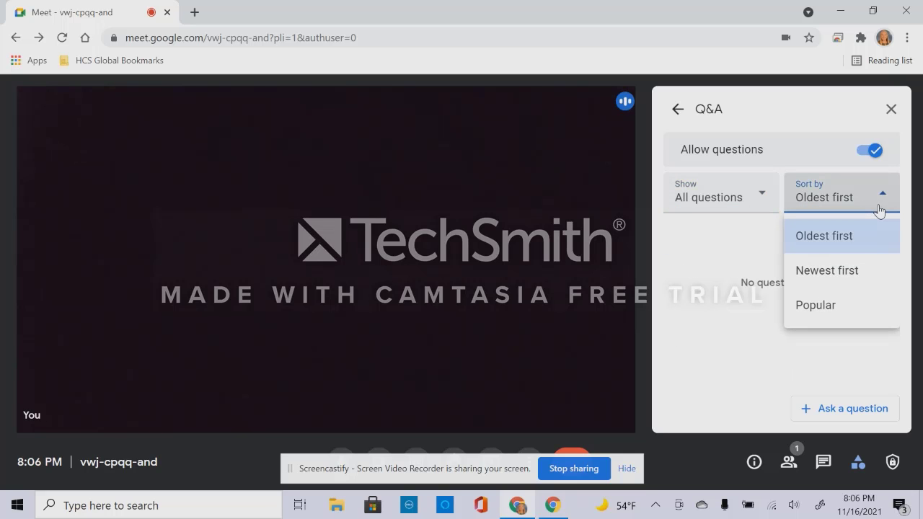
left_click(761, 266)
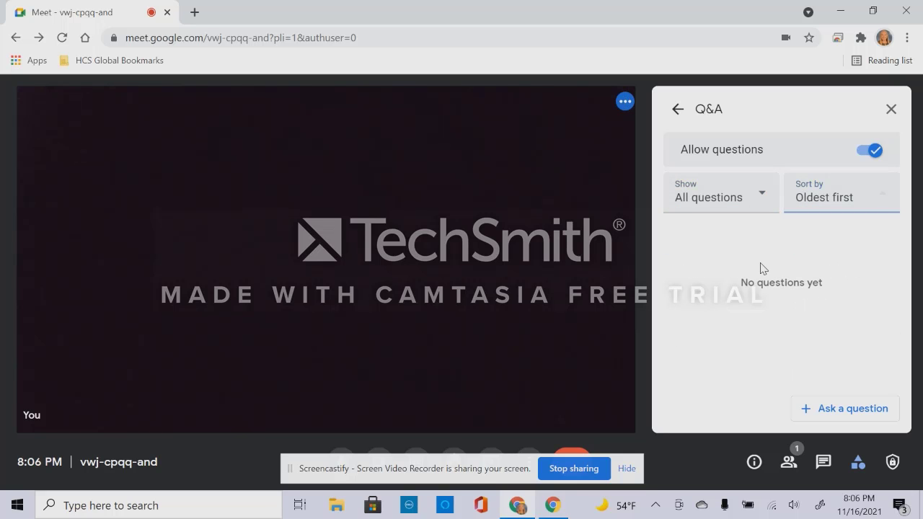
Step: Post the question "What is 5 x 5?" in the meeting's Q&A
left_click(864, 409)
type("What ")
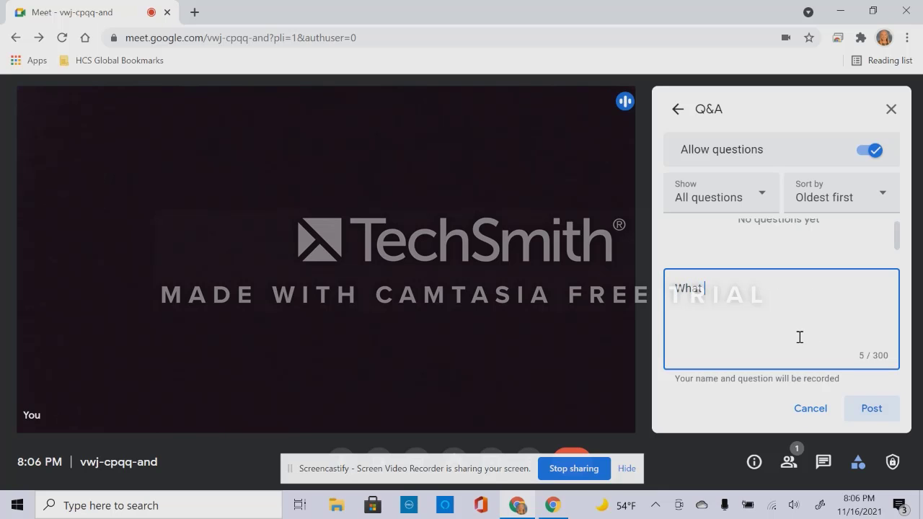
type("is 5 x 5?")
left_click(864, 409)
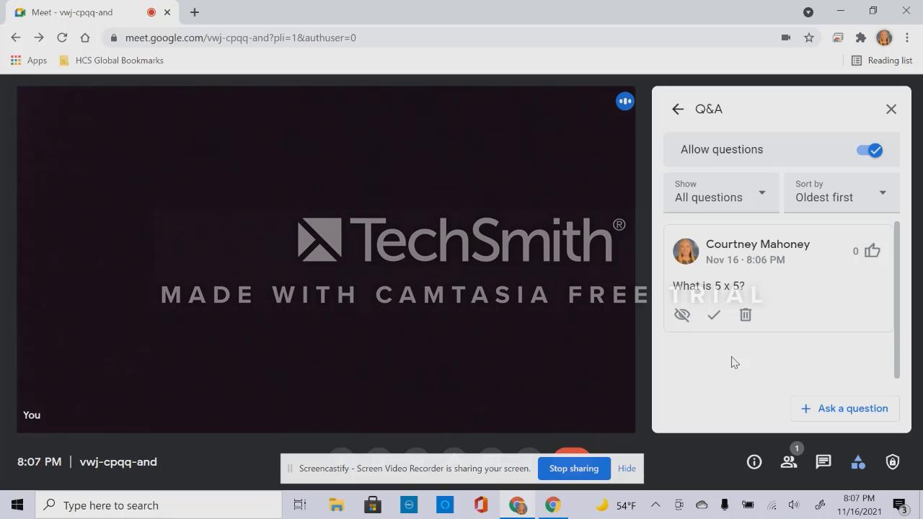
Step: Toggle the Q&A's Allow questions setting to demonstrate how participant questions are controlled
right_click(869, 154)
left_click(869, 153)
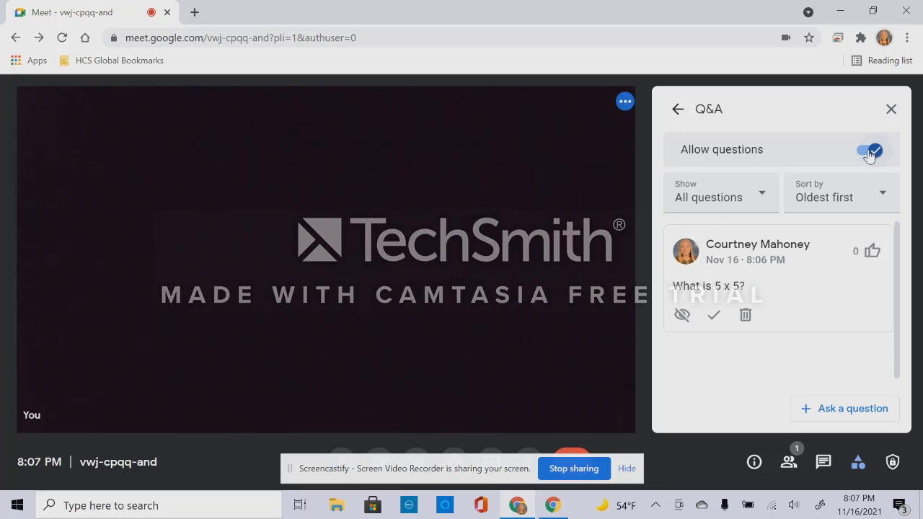
left_click(869, 154)
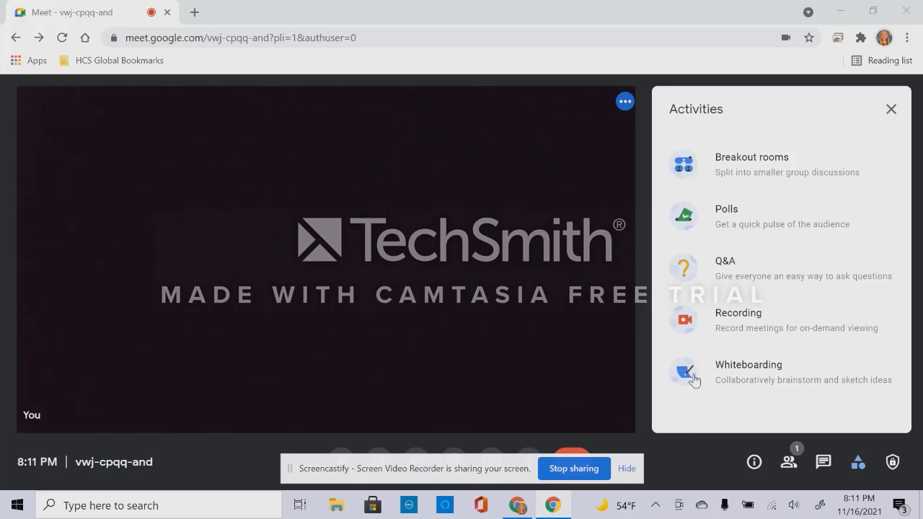
Step: Start recording the video call from the meeting's activities and stop the recording, confirming both actions
left_click(696, 337)
scroll(726, 354, "down", 1)
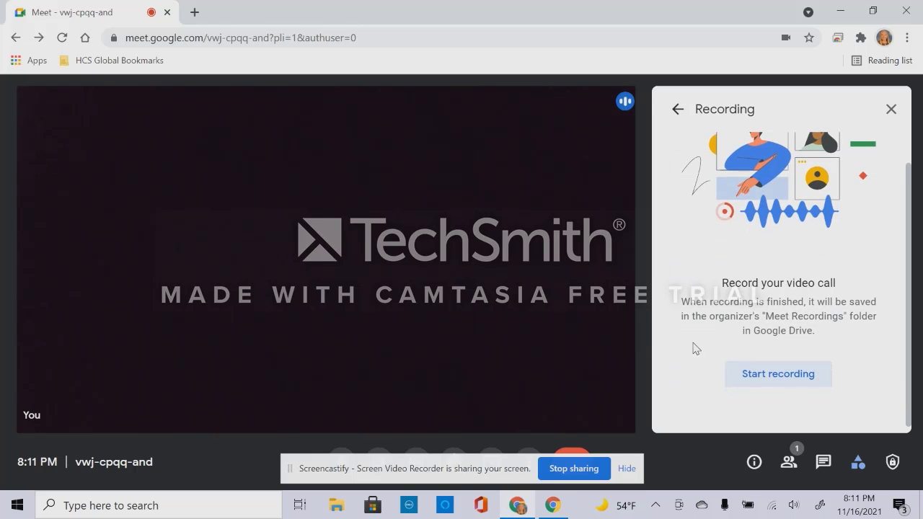
left_click(772, 372)
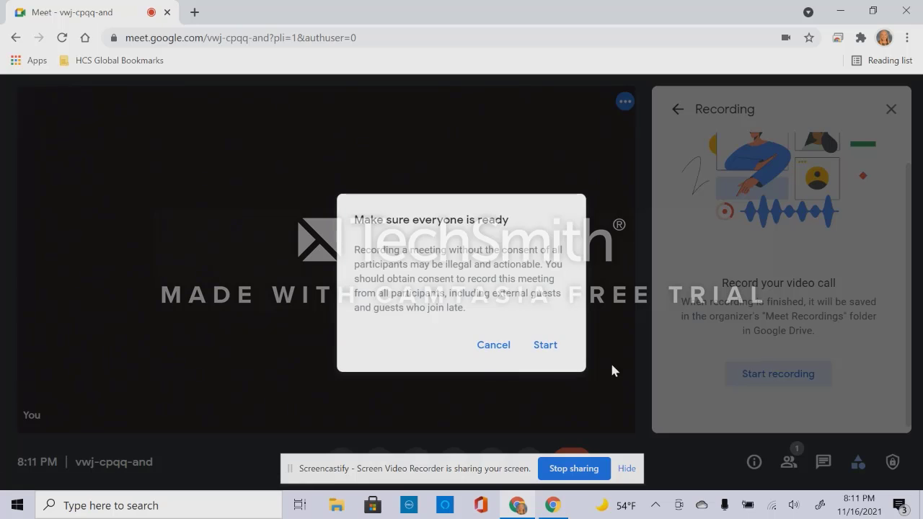
left_click(545, 345)
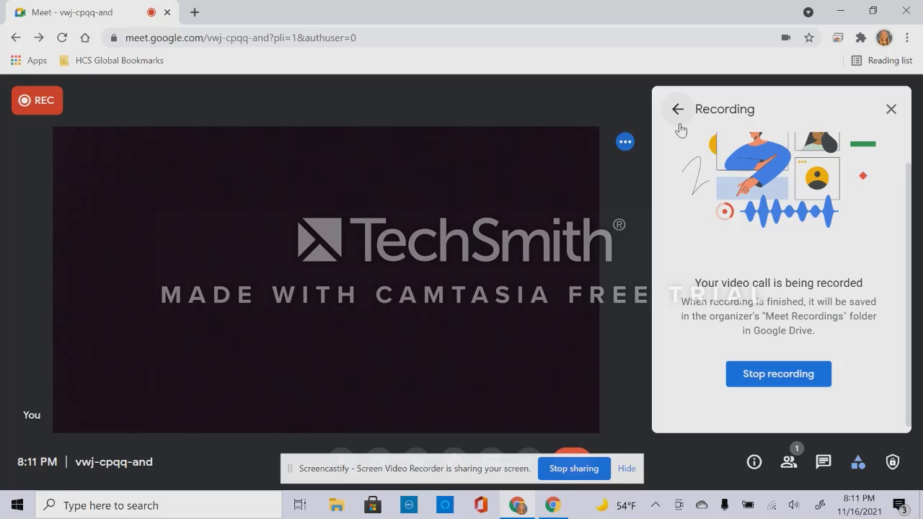
left_click(768, 379)
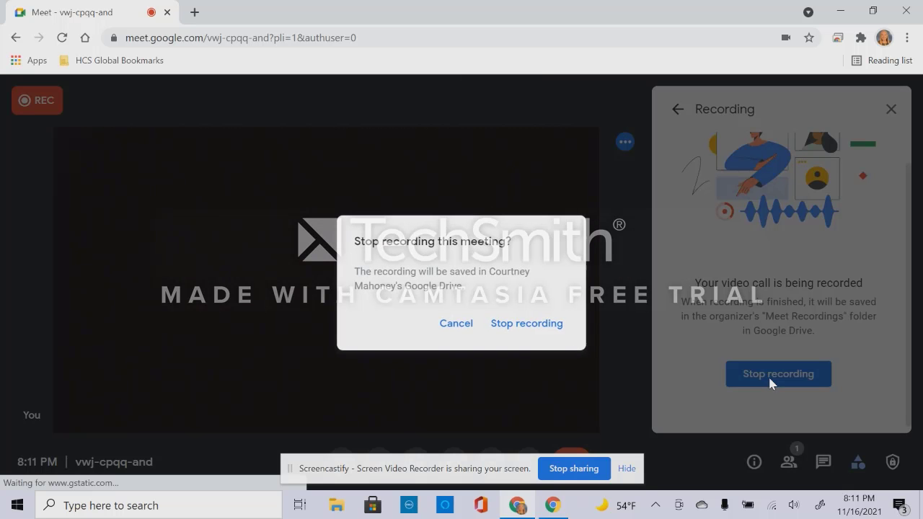
left_click(526, 324)
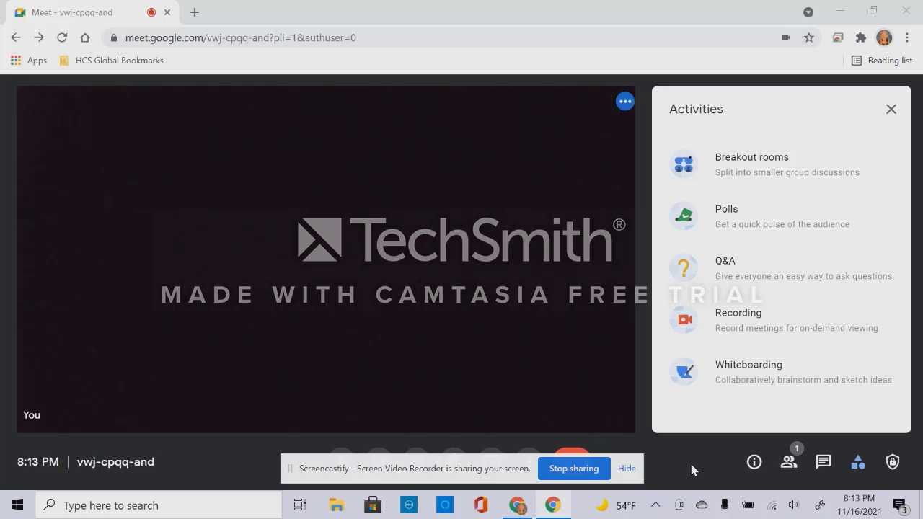
Step: Start a new Jamboard whiteboard for the meeting and draw a freehand W shape in the frame's upper-left area with the Pen tool
left_click(755, 371)
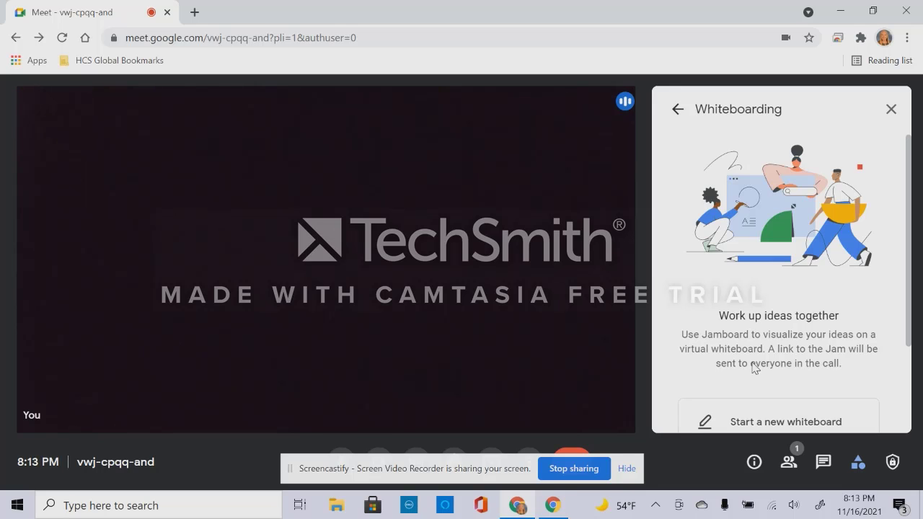
scroll(758, 382, "down", 1)
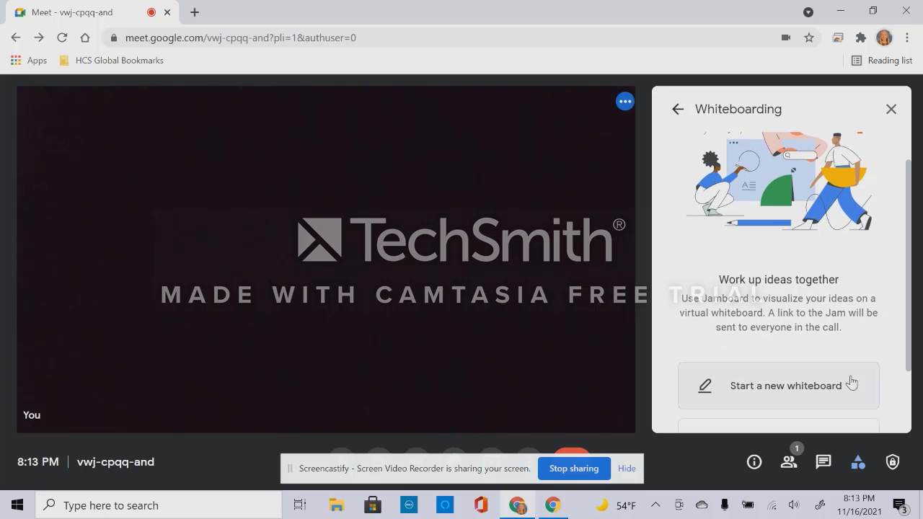
scroll(888, 367, "down", 1)
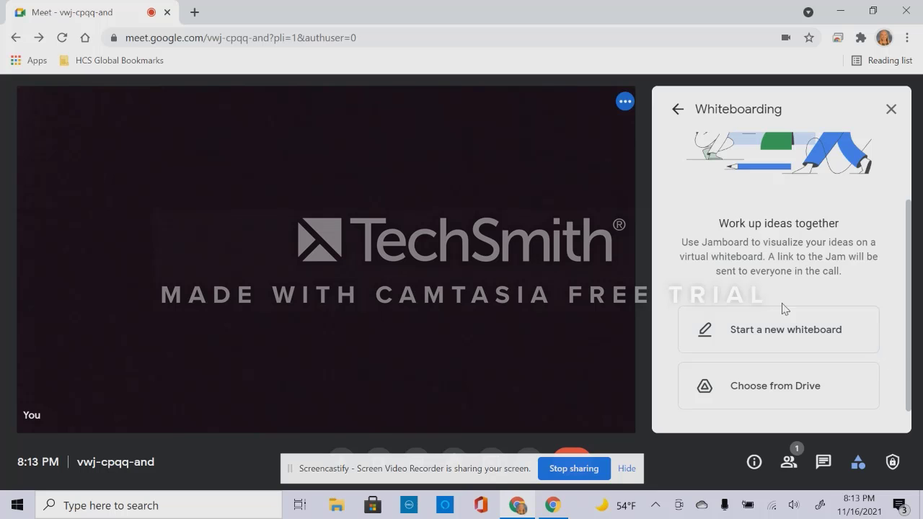
left_click(738, 345)
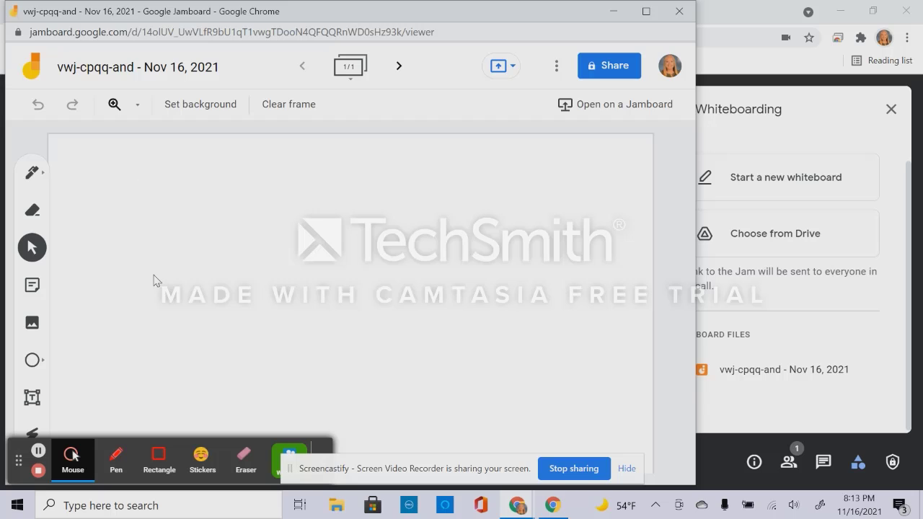
left_click(32, 173)
mouse_move(119, 180)
left_mouse_down()
mouse_move(101, 264)
mouse_move(152, 195)
left_mouse_up()
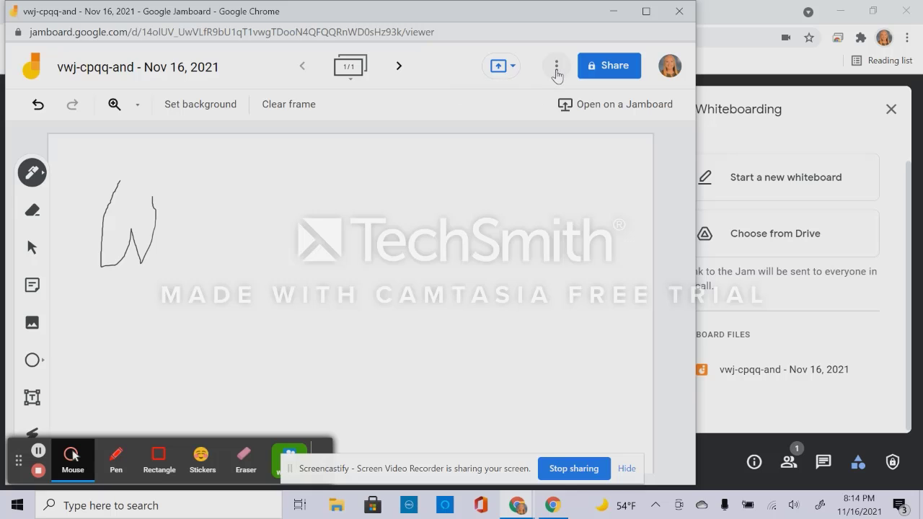
Step: Look through the whiteboard's additional file options and close the Jamboard window to return to the meeting
left_click(556, 67)
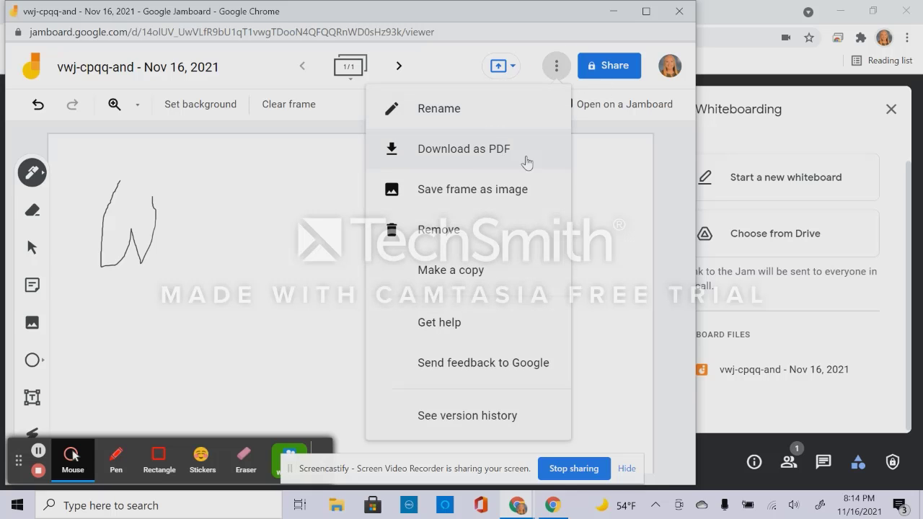
left_click(653, 129)
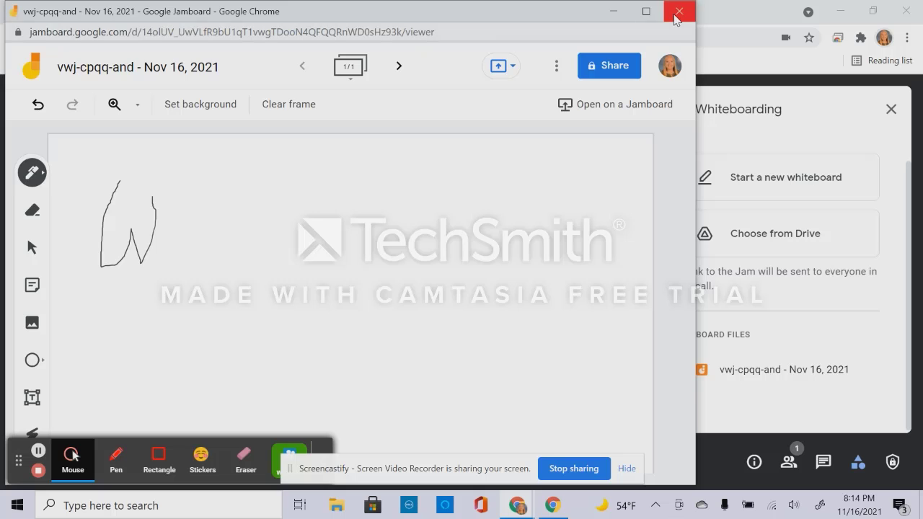
left_click(676, 22)
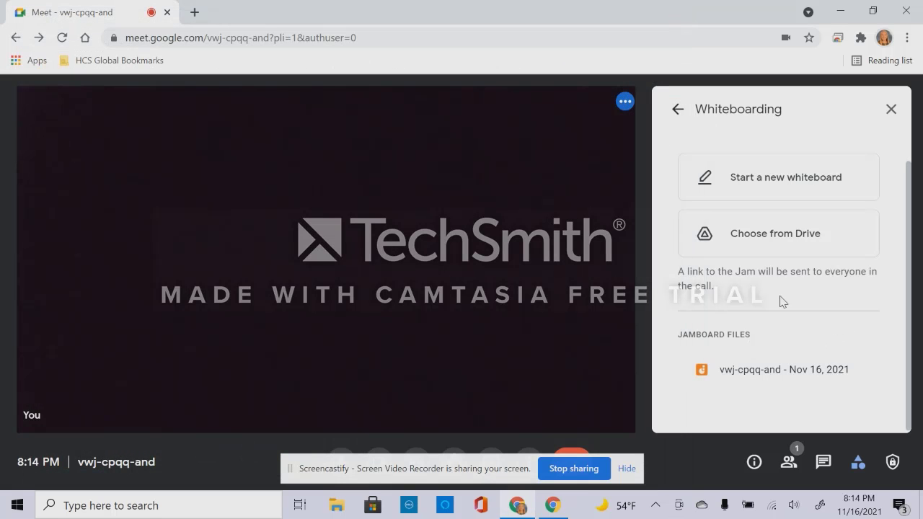